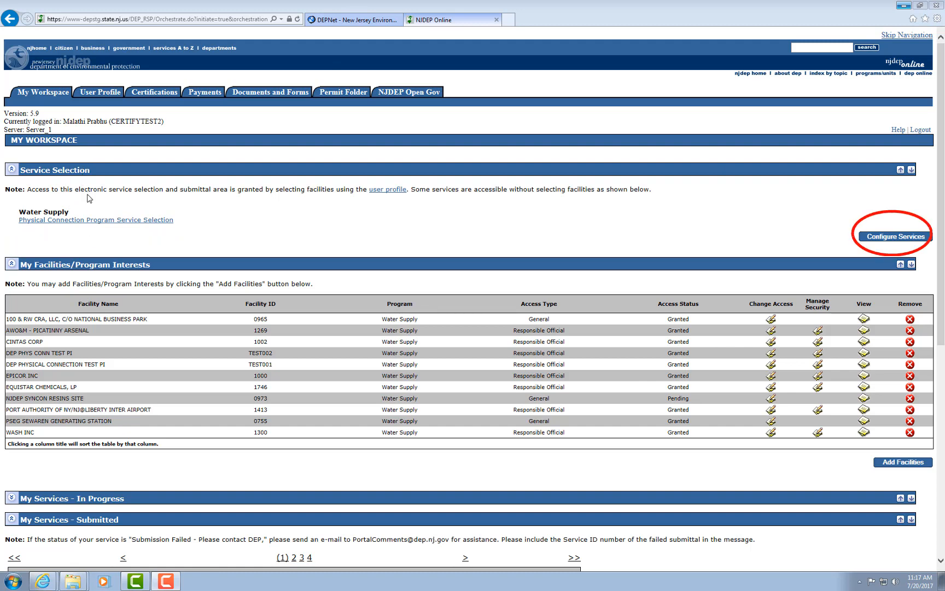
# Start the Renew Physical Connection Permit service through the Water Supply Physical Connection Program service selection.
pyautogui.click(880, 237)
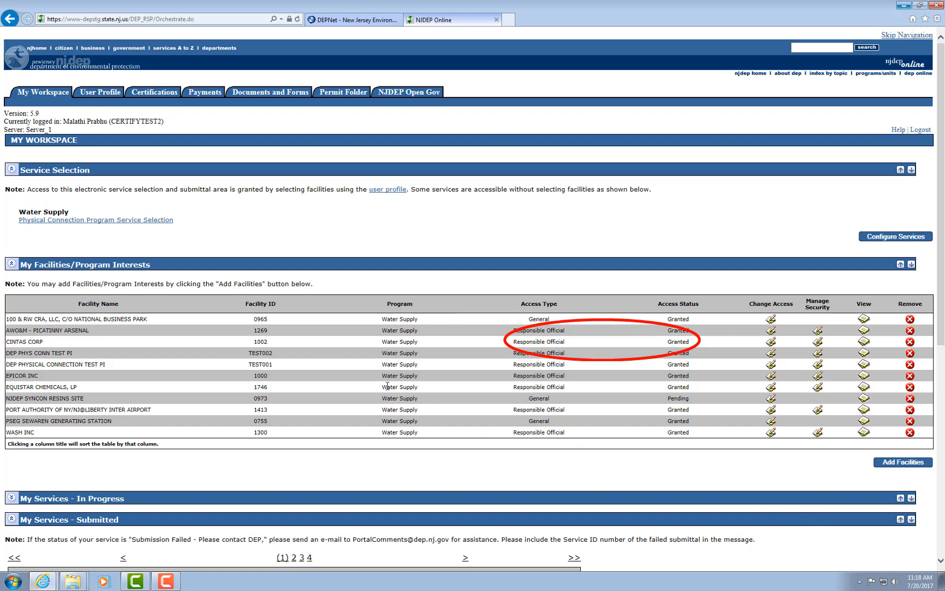
pyautogui.click(132, 220)
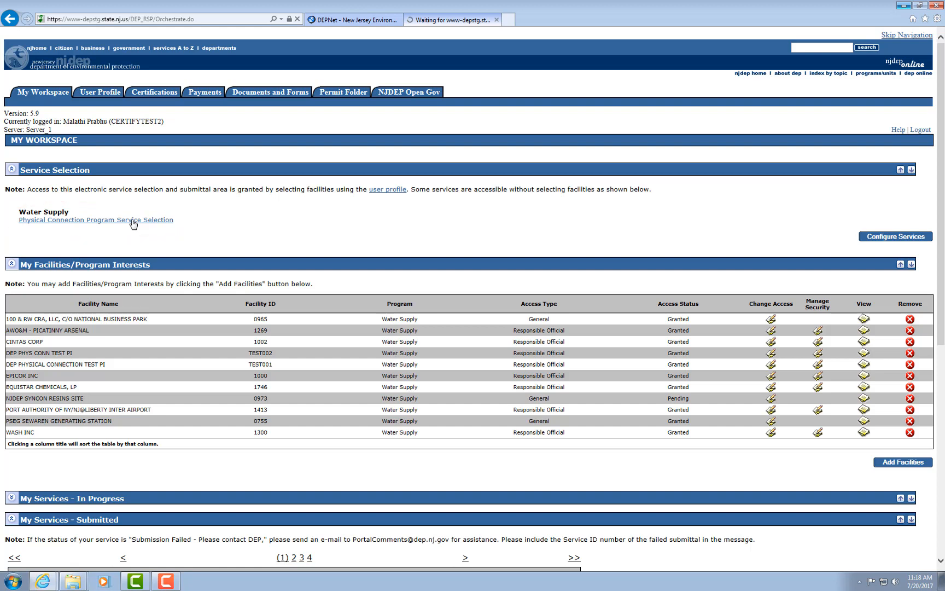
pyautogui.click(132, 220)
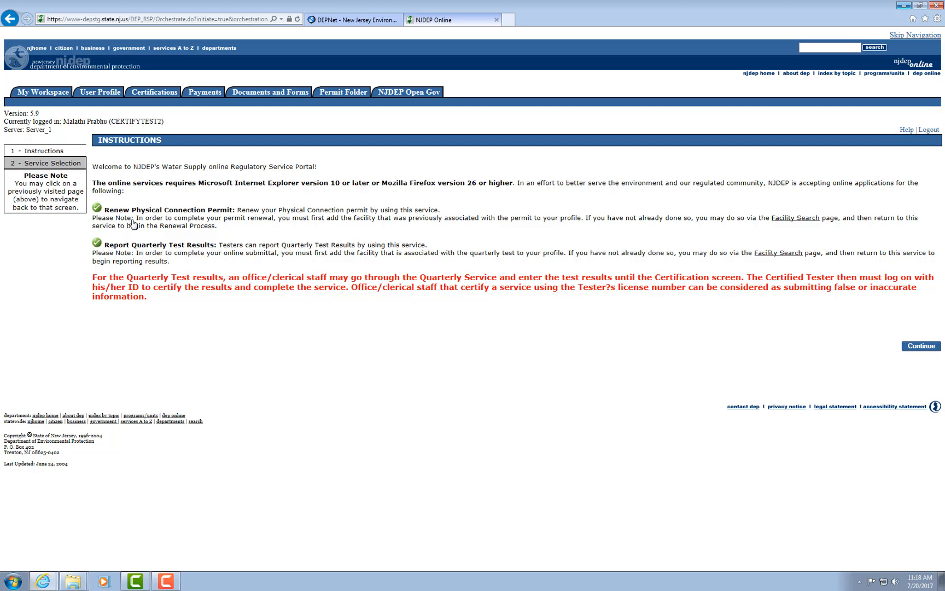
pyautogui.click(911, 347)
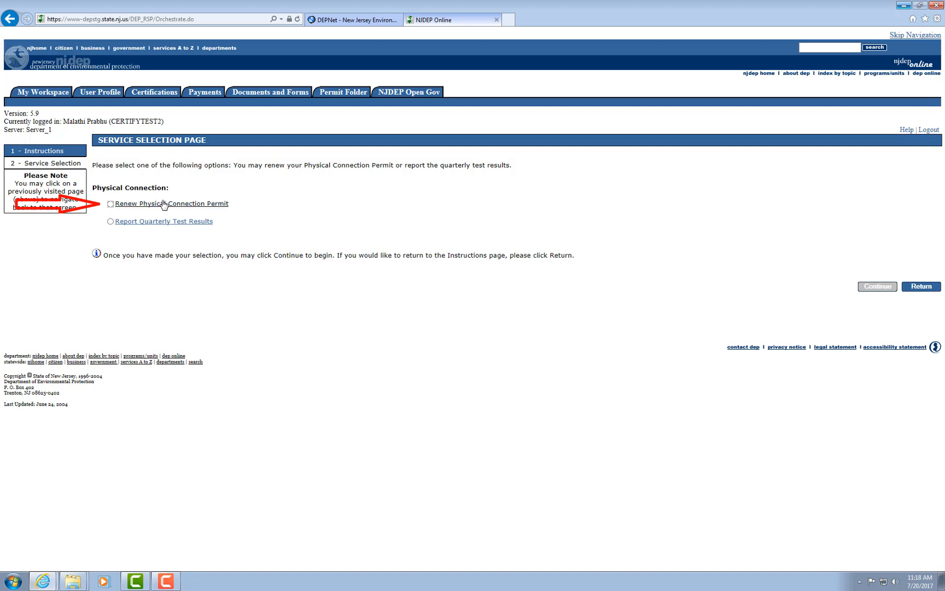
pyautogui.click(111, 204)
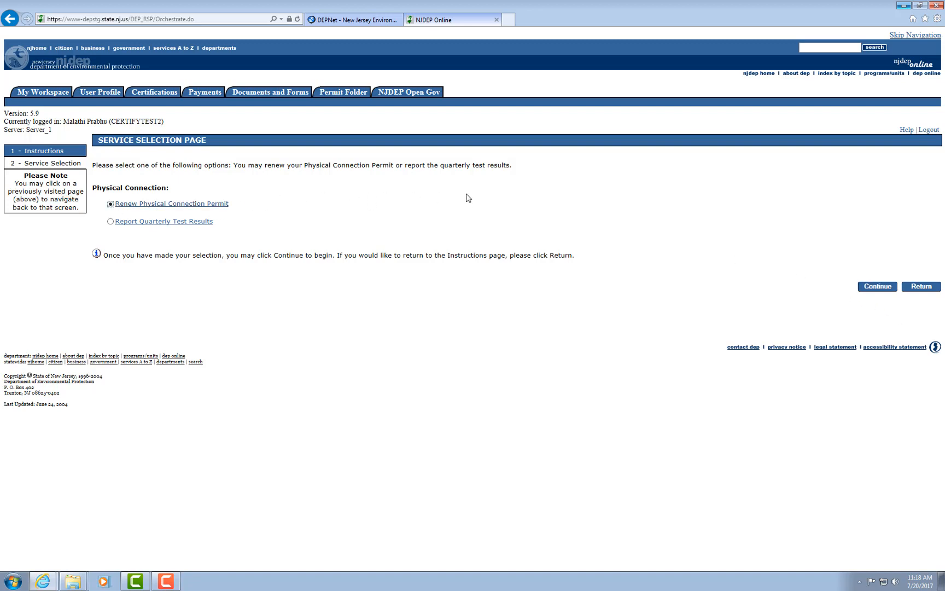
pyautogui.click(867, 287)
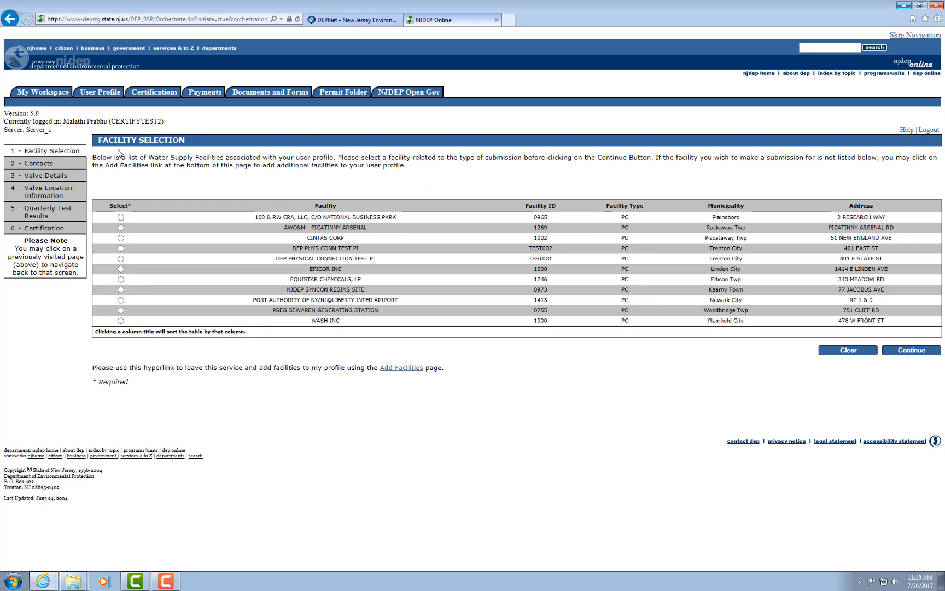
# Select the DEP PHYS CONN TEST PI facility for the renewal and accept its prefilled permit contact.
pyautogui.click(121, 248)
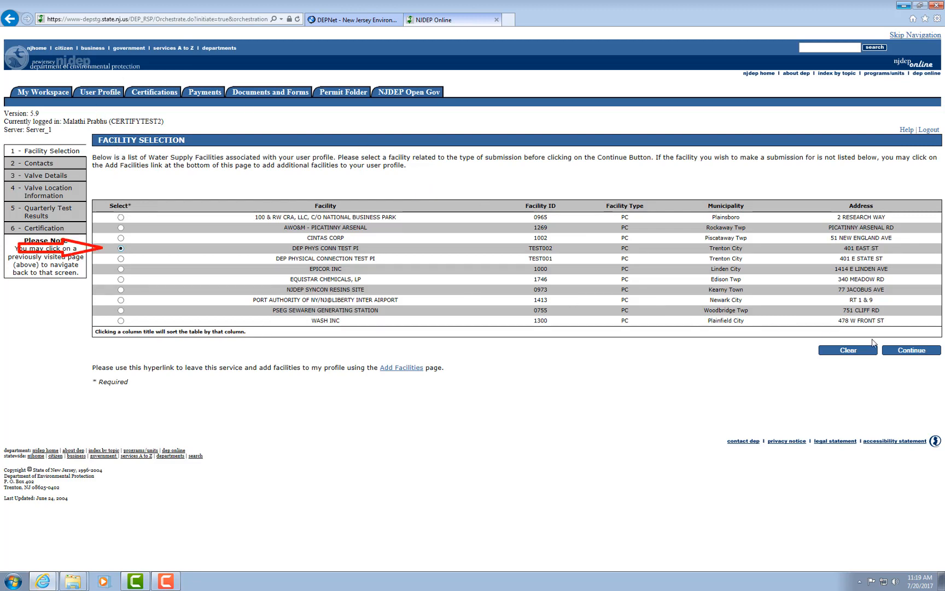
pyautogui.click(906, 351)
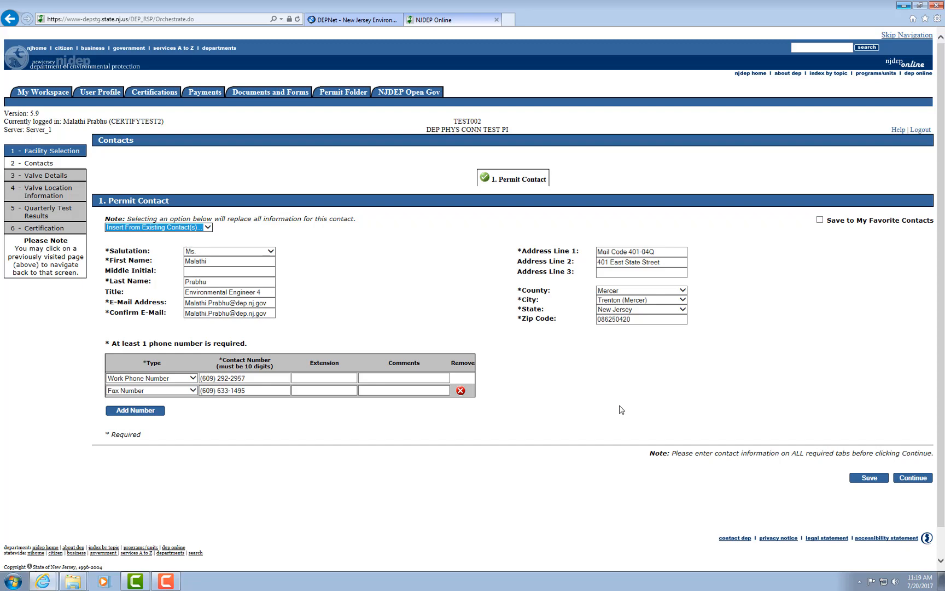
pyautogui.click(923, 480)
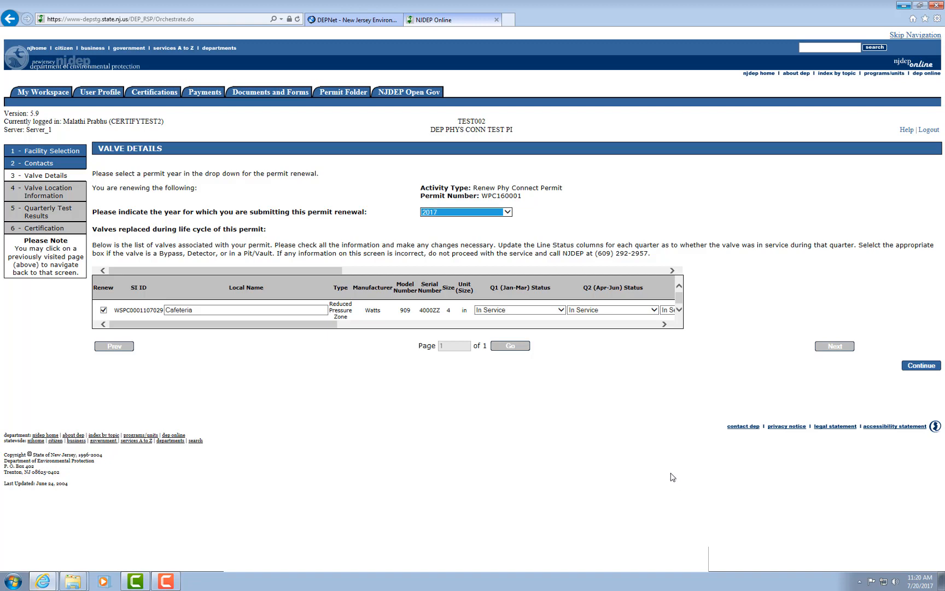
# Choose 2017 as the permit renewal year and check the remaining details of the Cafeteria valve.
pyautogui.click(507, 212)
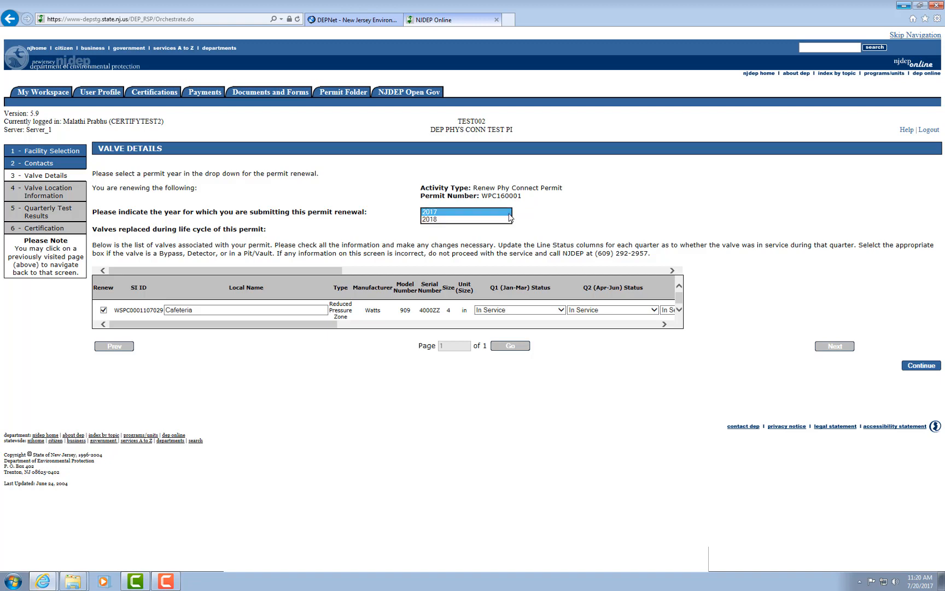
pyautogui.click(435, 213)
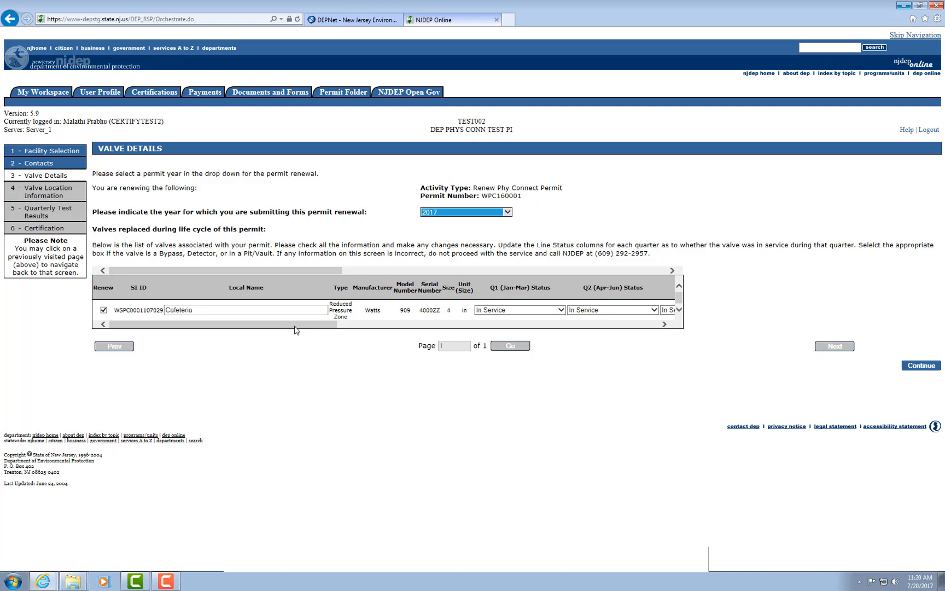
pyautogui.moveTo(294, 326); pyautogui.dragTo(369, 330)
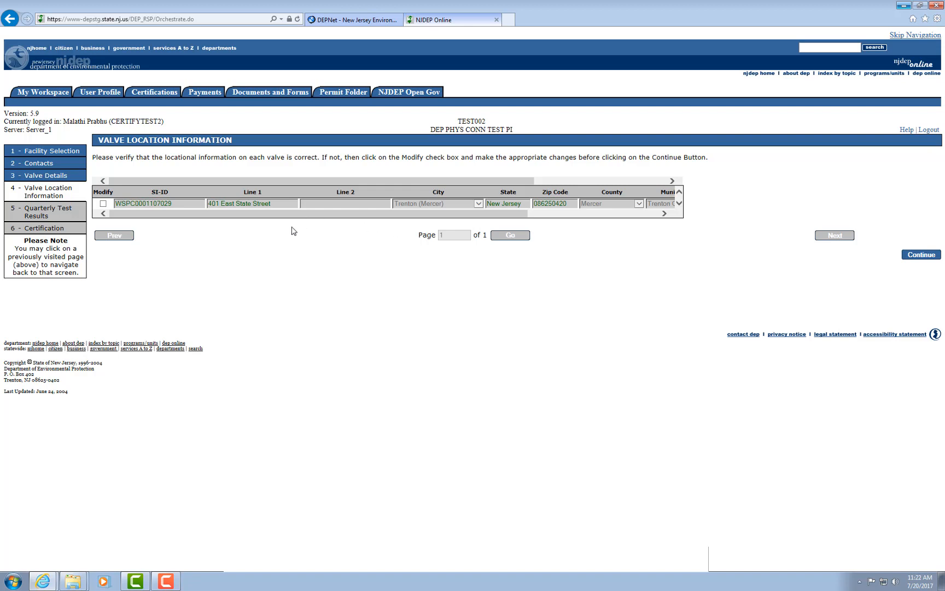
# Enable and disable modification of the valve's location, and proceed with the existing location information.
pyautogui.click(103, 204)
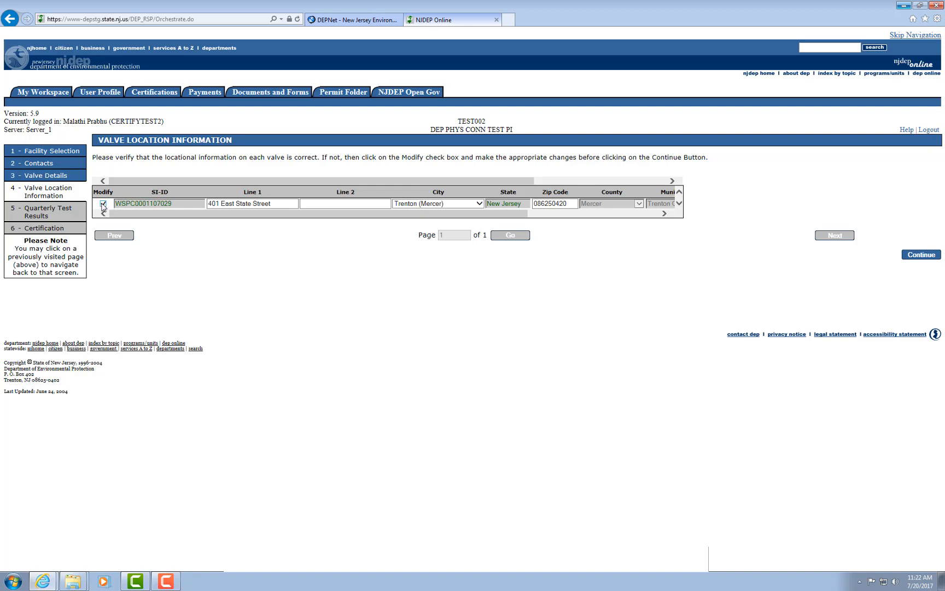
pyautogui.click(103, 204)
pyautogui.click(923, 256)
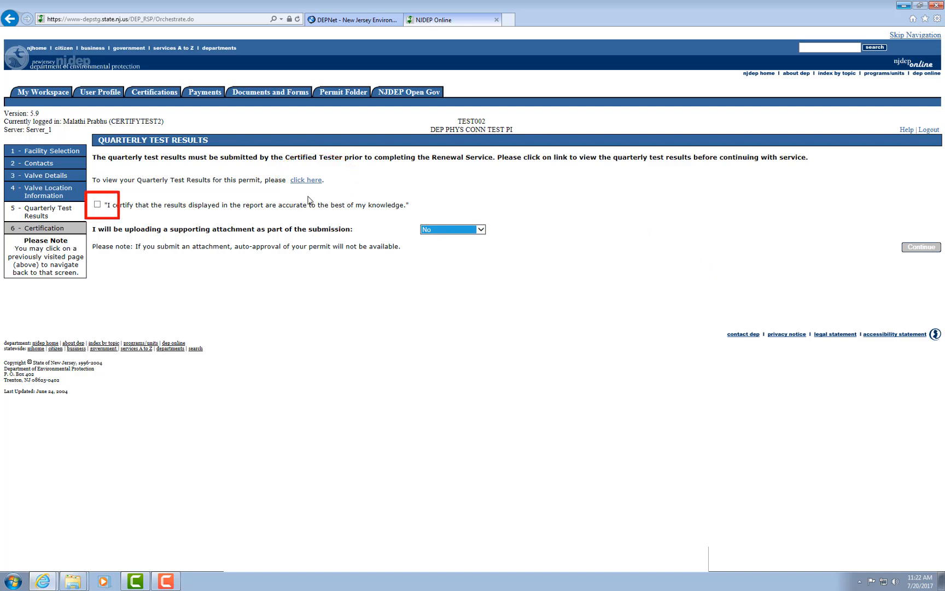
# Certify the quarterly test results as accurate, keep the supporting attachment option at No, and proceed to certification.
pyautogui.click(97, 204)
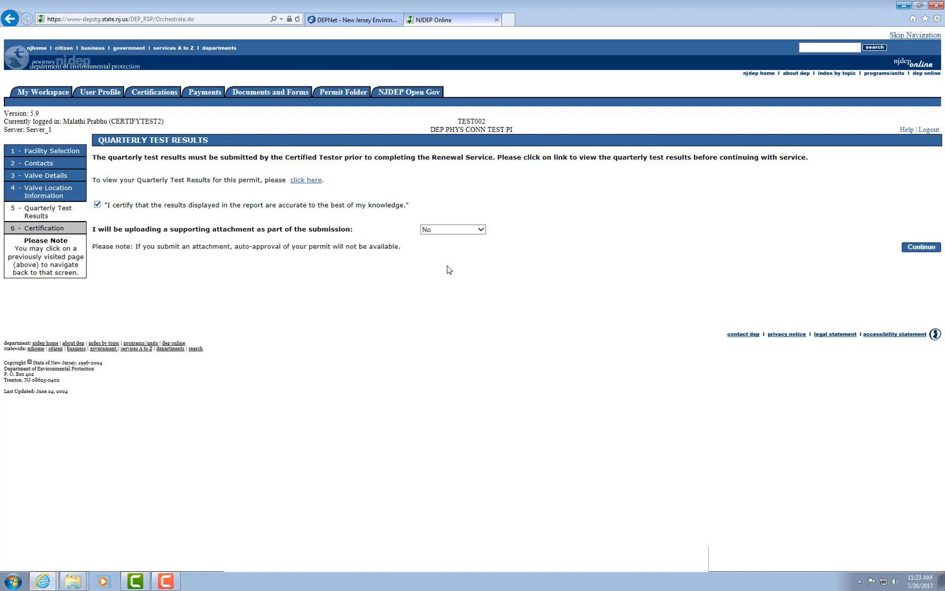
pyautogui.click(480, 230)
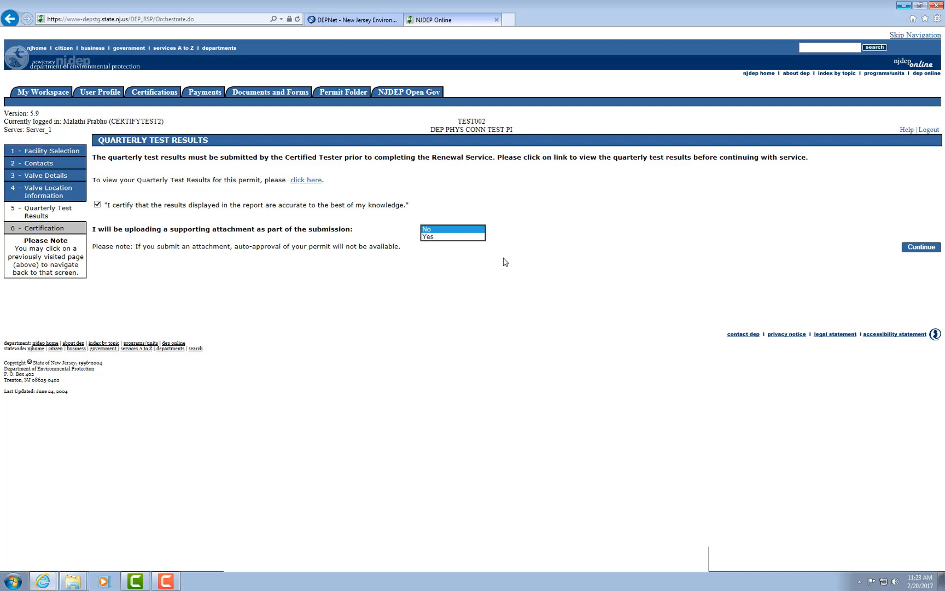
pyautogui.click(483, 233)
pyautogui.click(921, 248)
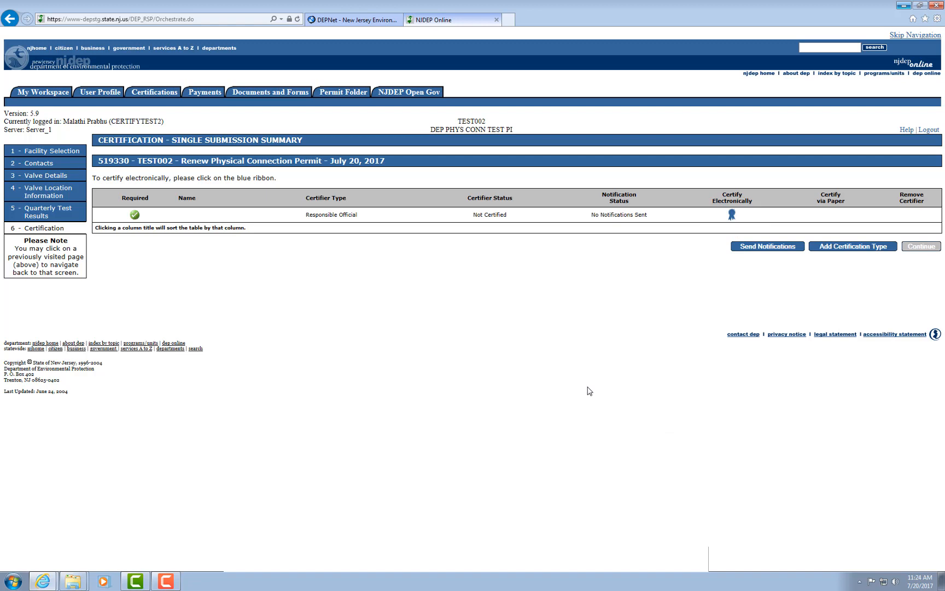
# Certify the renewal electronically as Responsible Official using the security challenge answer and certification PIN, and continue to its summary.
pyautogui.click(732, 214)
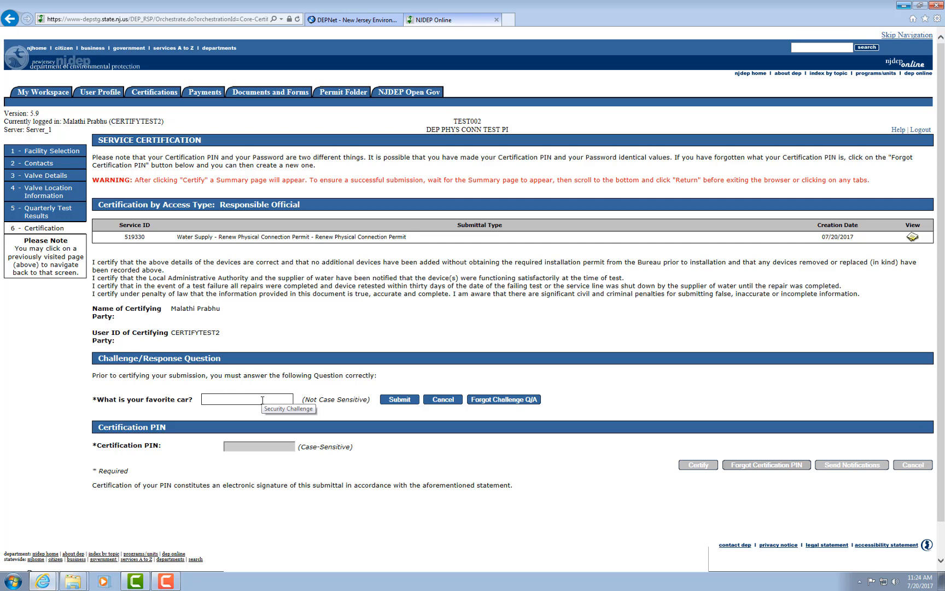
pyautogui.write('•••')
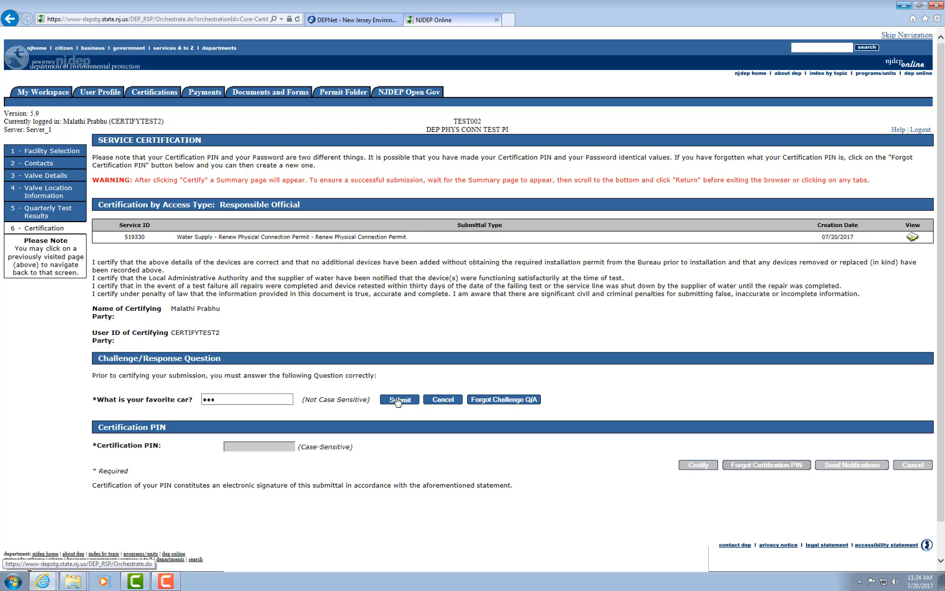
pyautogui.click(397, 400)
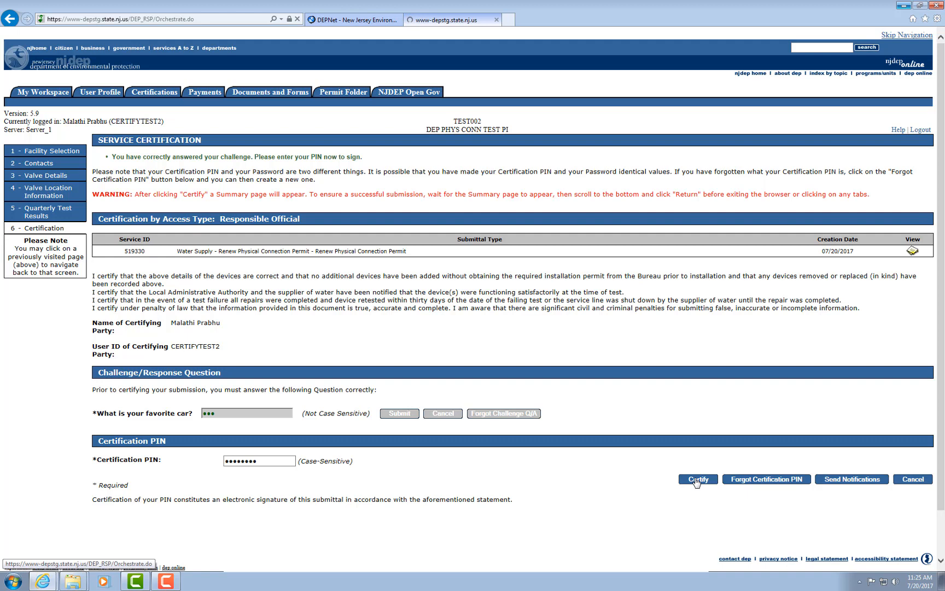
pyautogui.click(699, 479)
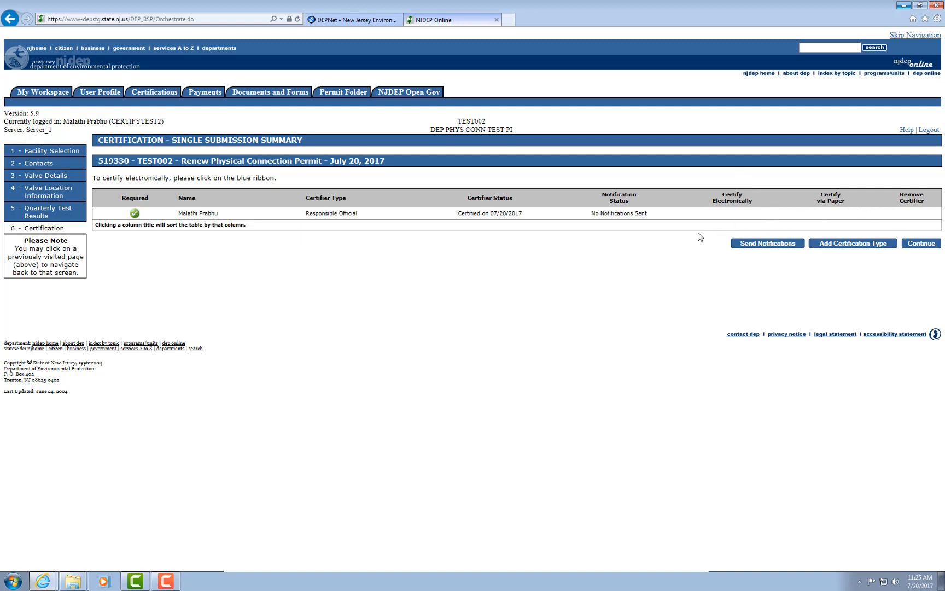
pyautogui.click(919, 244)
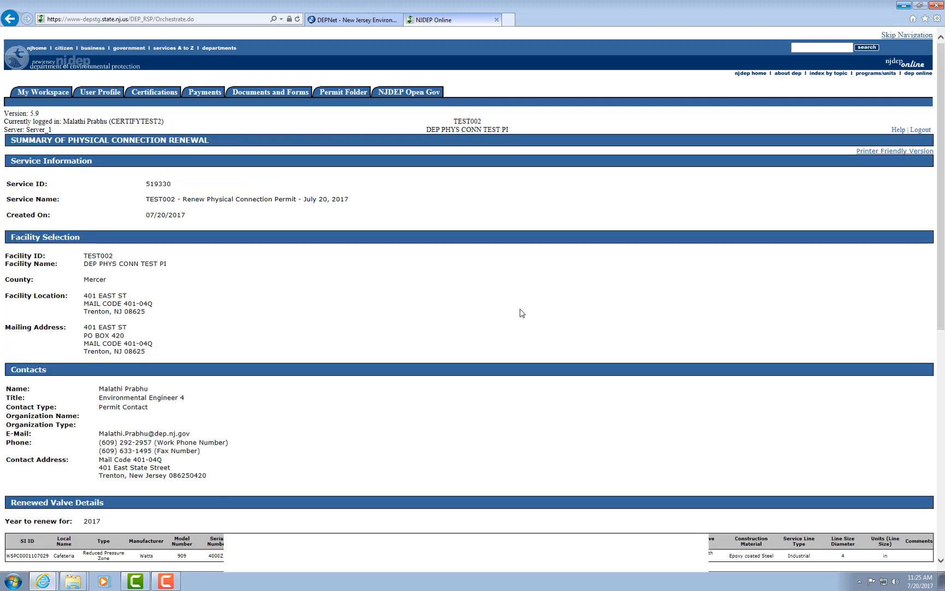
# Review the physical connection renewal summary, and return to the workspace to check the submitted services list.
pyautogui.scroll(-3, 521, 313)
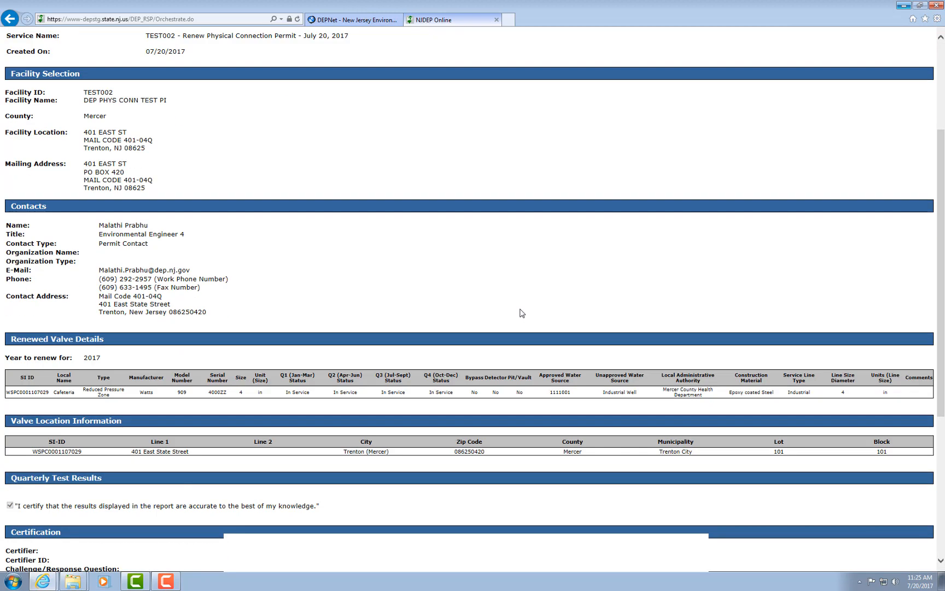
pyautogui.scroll(3, 521, 313)
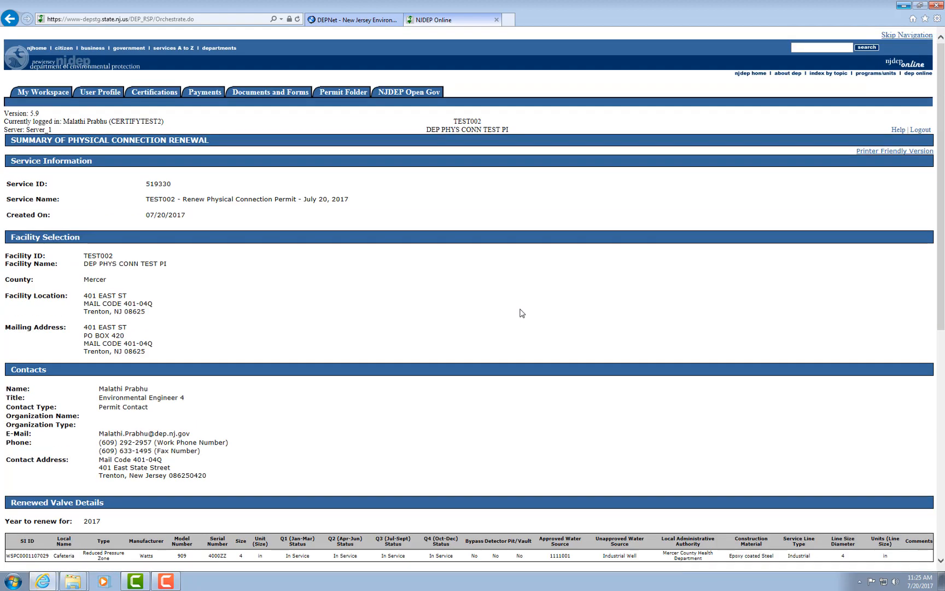
pyautogui.scroll(-7, 521, 313)
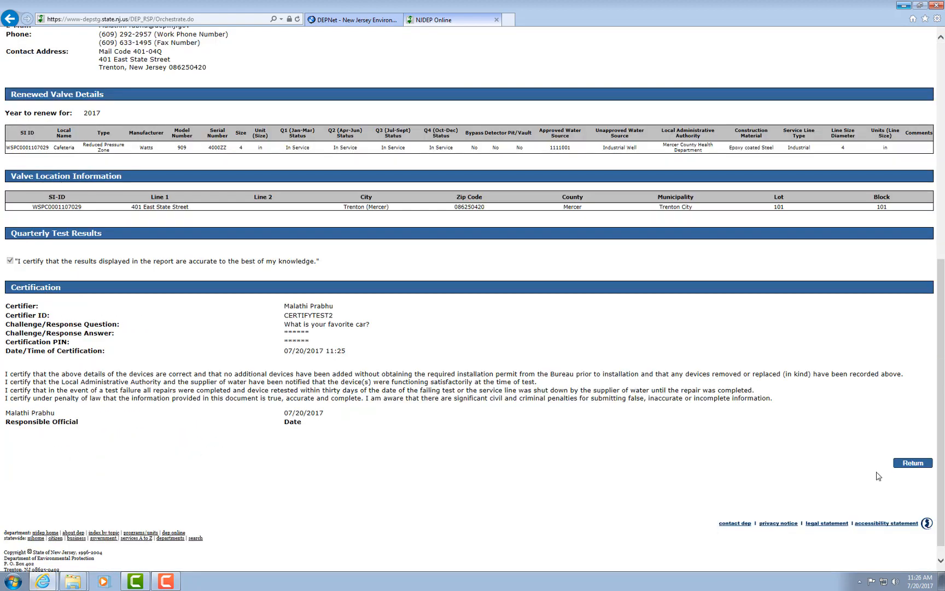
pyautogui.click(911, 463)
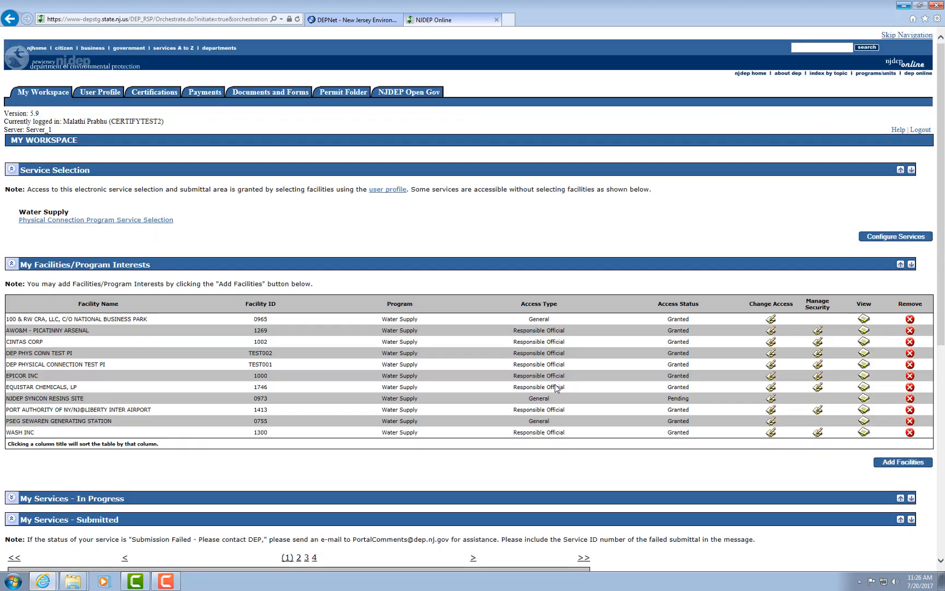
pyautogui.scroll(-3, 556, 388)
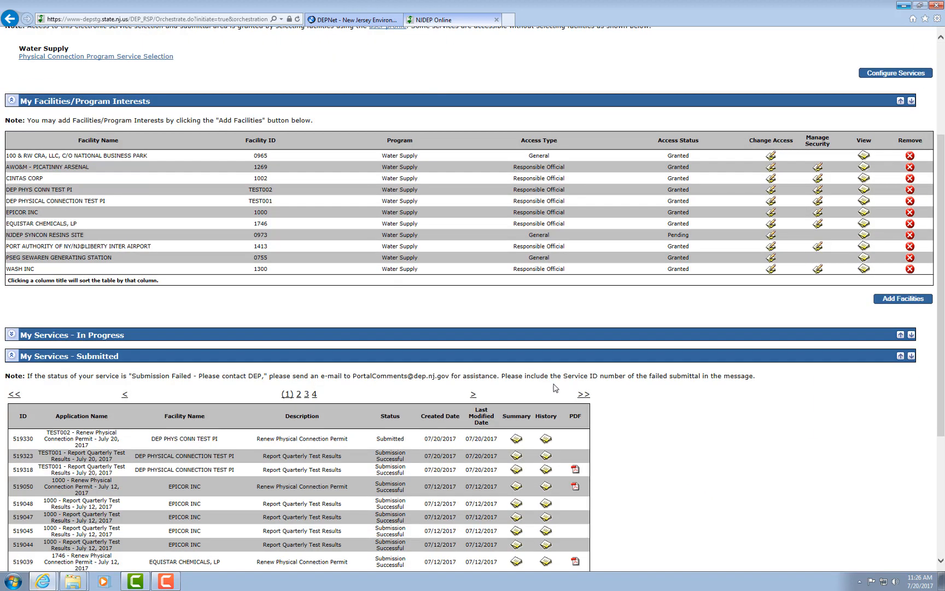
pyautogui.scroll(-2, 555, 388)
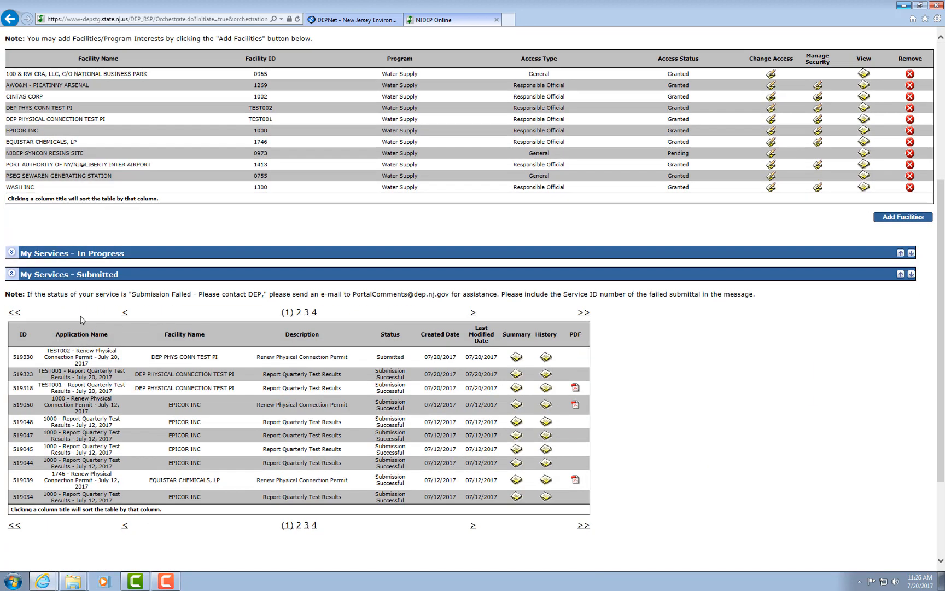